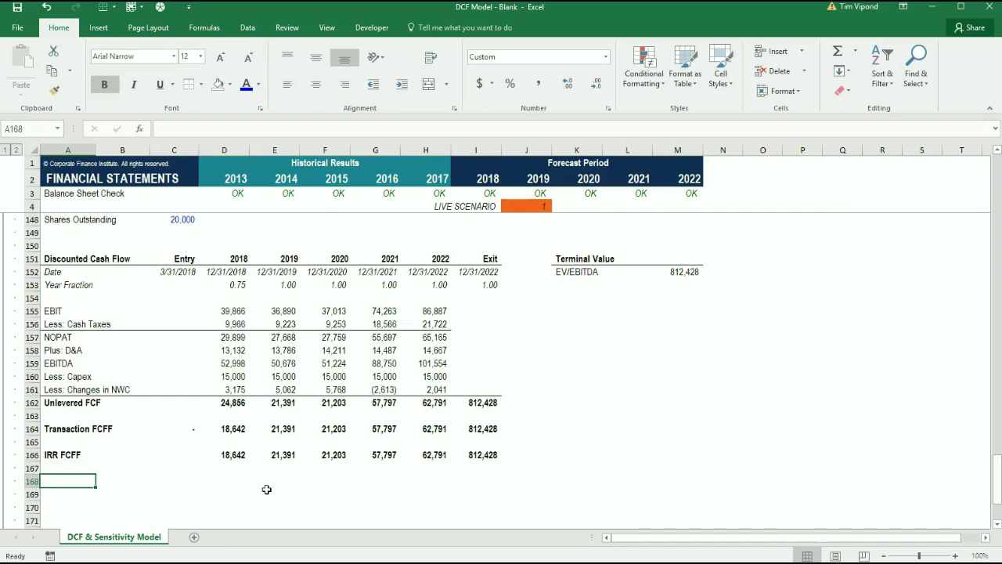
Enter the heading 'Intrinsic Value' in A168 and the labels Enterprise Value, Plus. Cash, Less: Debt, Equity Value below it.
text(I)
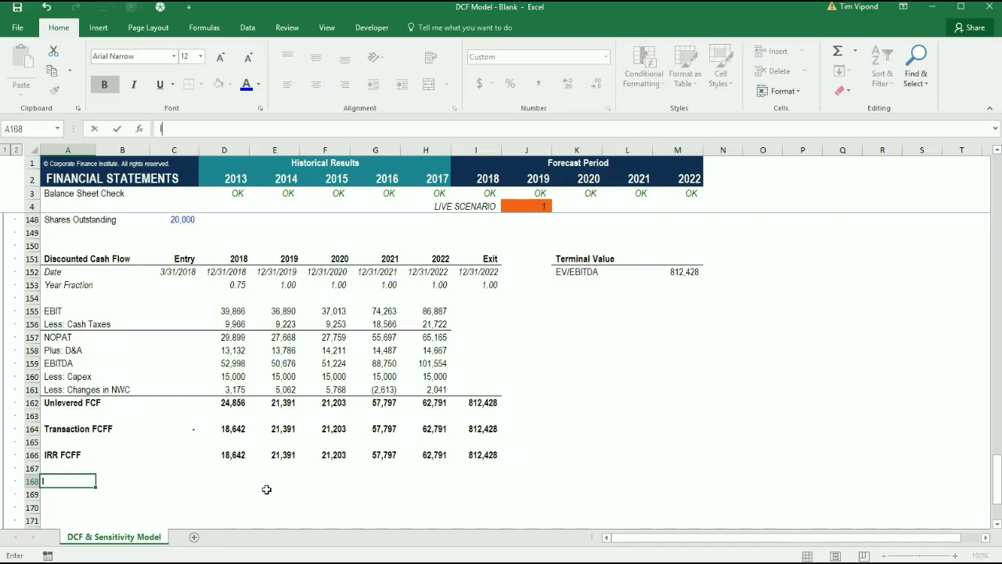
text(ntrinsic Value)
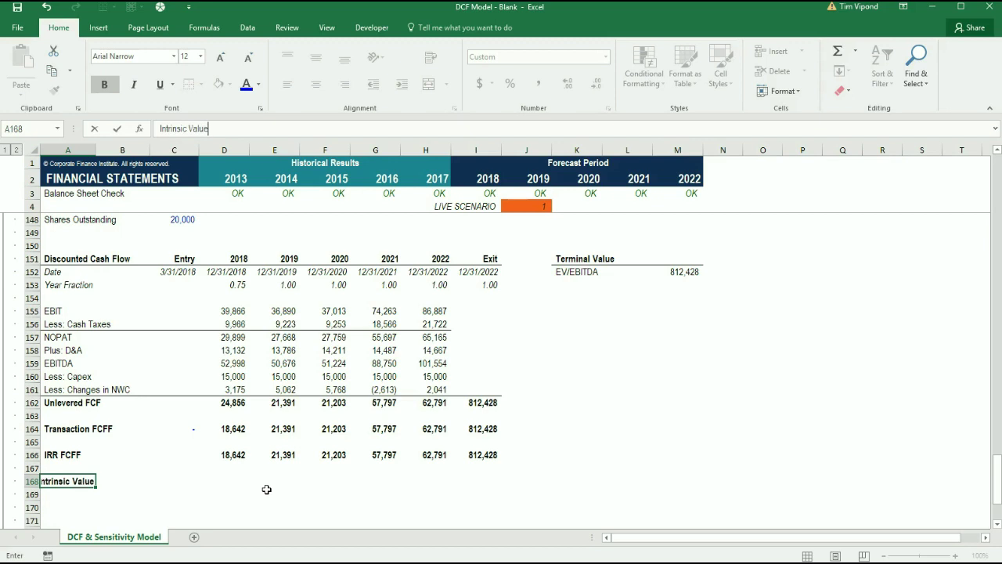
key(Return)
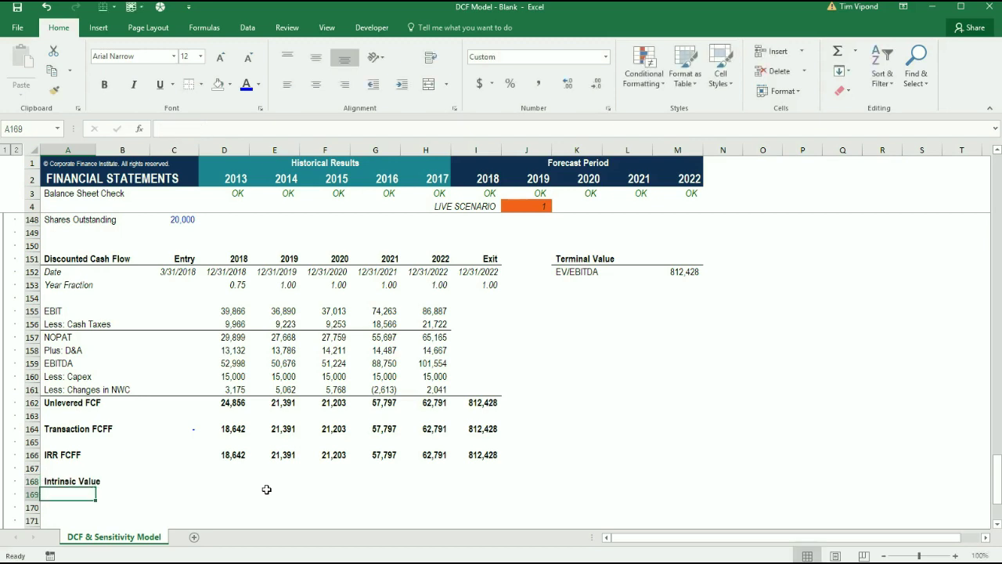
text(Enterpris)
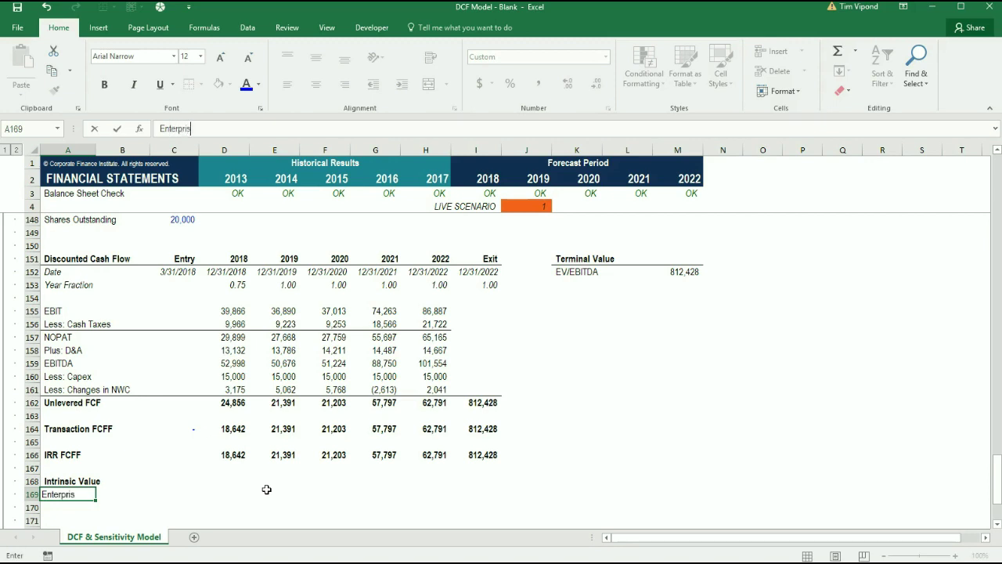
text(e Value)
key(Return)
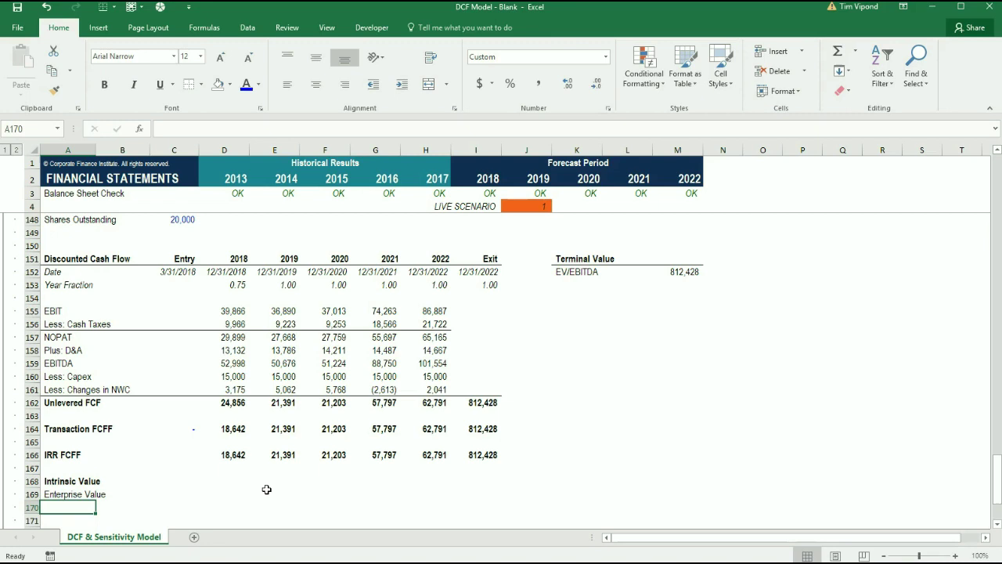
text(Plus)
text(. Cash)
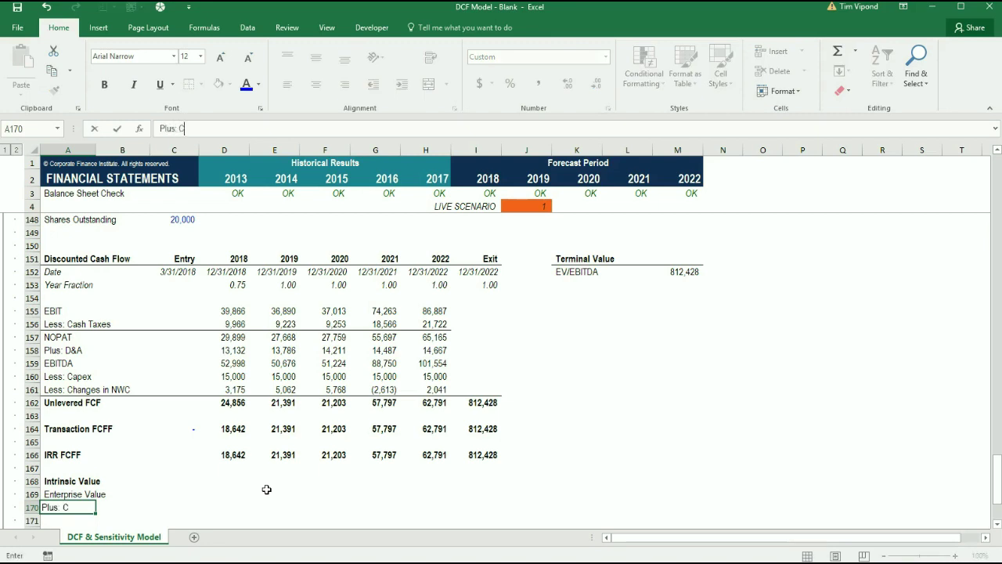
key(Return)
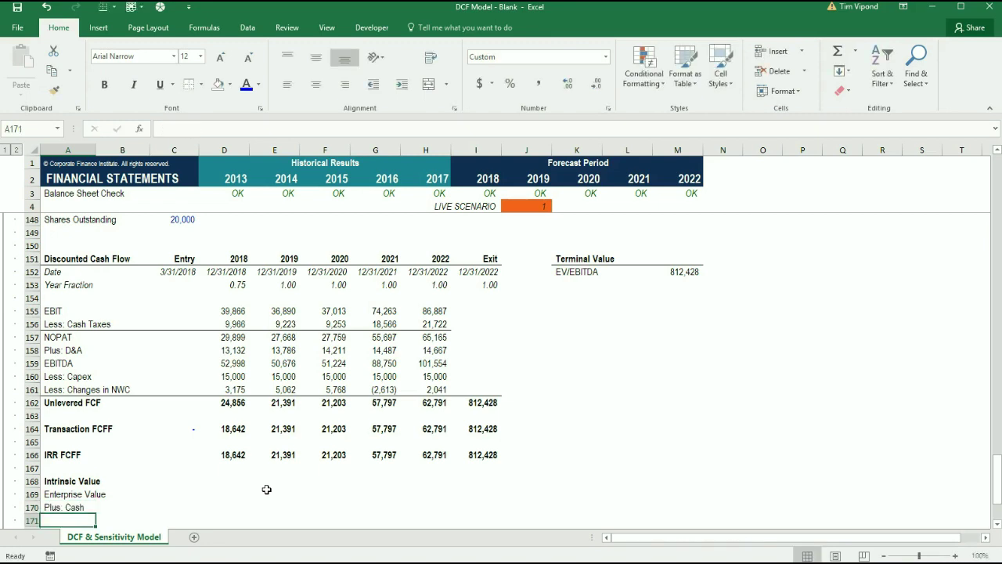
text(Less: Debt)
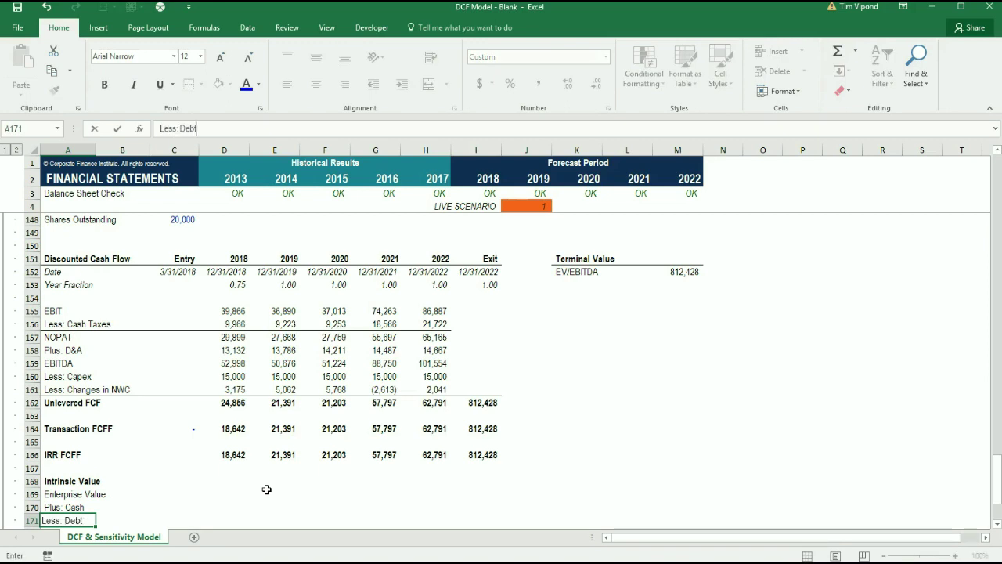
key(Return)
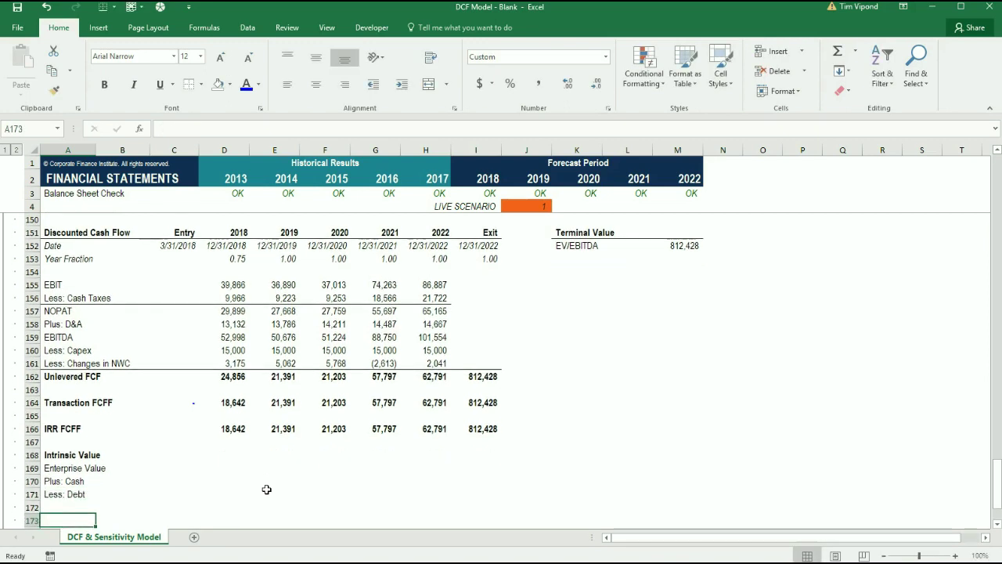
text(Equi)
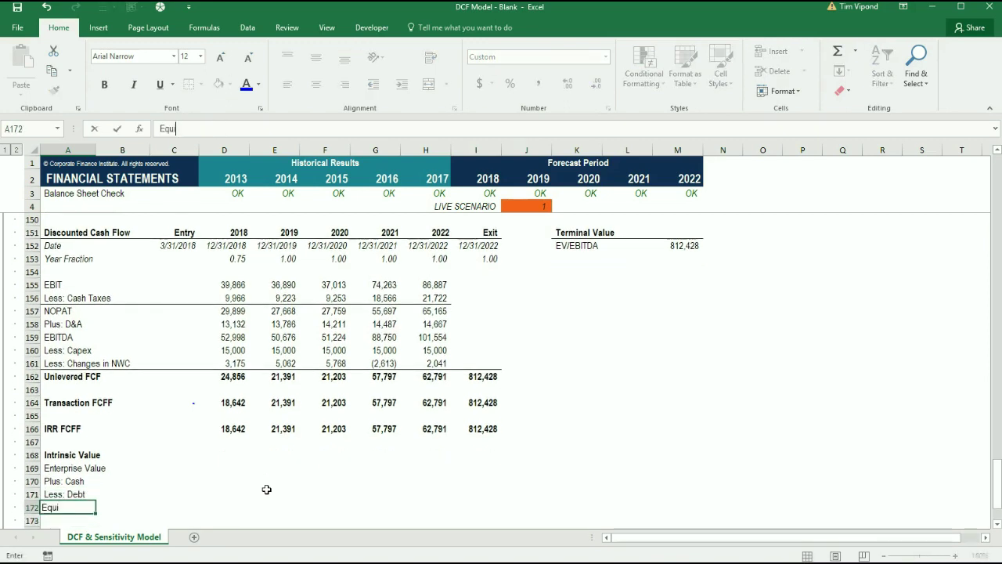
text(ty Value)
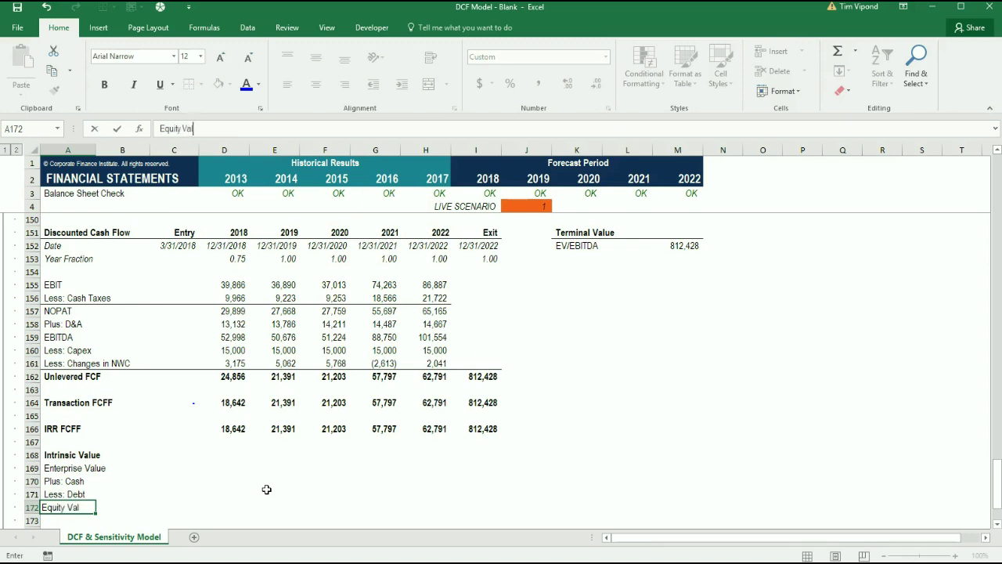
key(Right)
key(Right)
Move the selection to C169, the empty cell beside Enterprise Value.
key(Up)
key(Up)
key(Up)
key(Left)
key(Left)
key(shift+Right)
key(shift+Right)
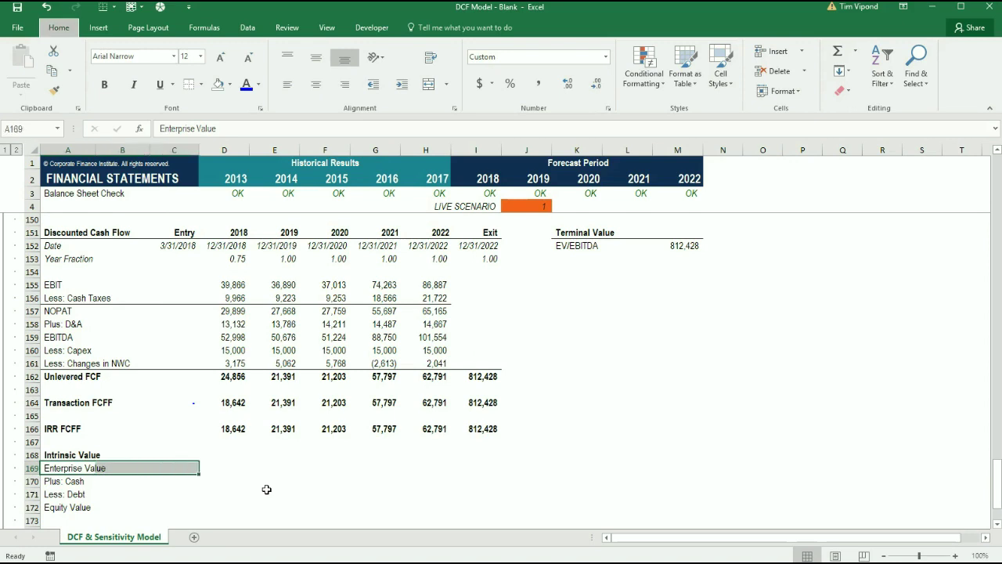
key(Down)
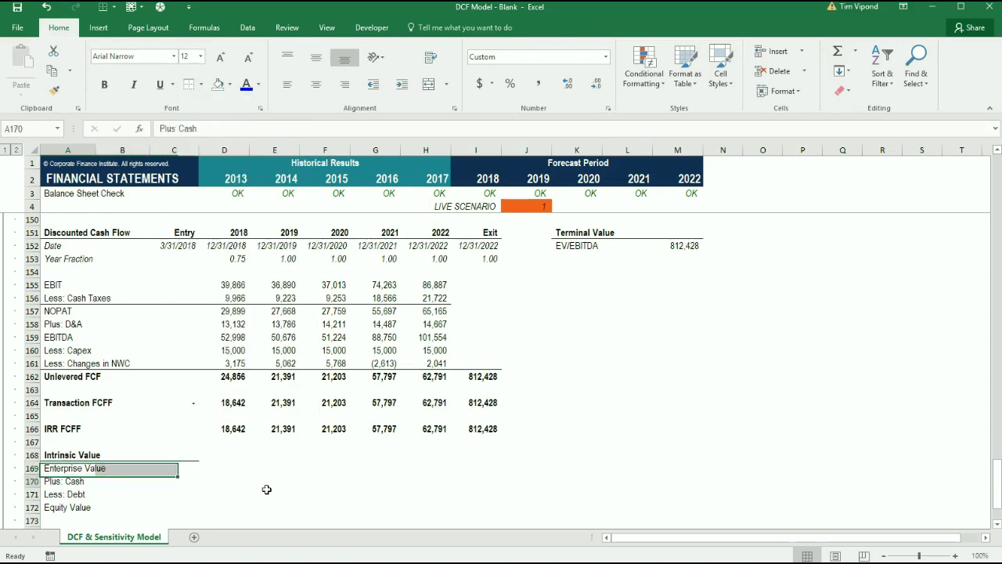
key(Down)
key(Right)
key(Right)
key(Up)
key(Up)
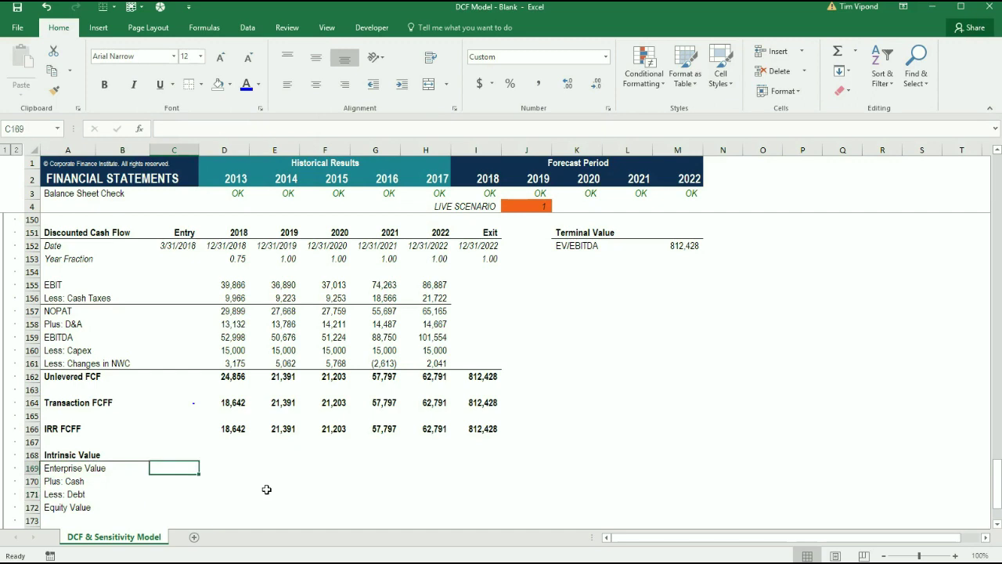
Enter =XNPV(C143,C164:I164,C152:I152) in C169, using the 12% discount rate, Transaction FCFF and dates.
text(=xnpv)
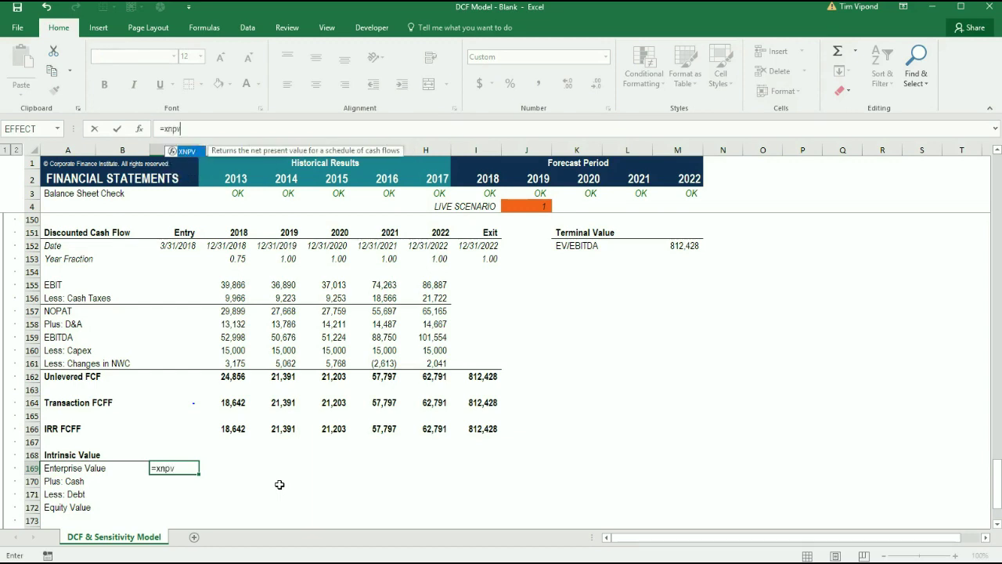
text(()
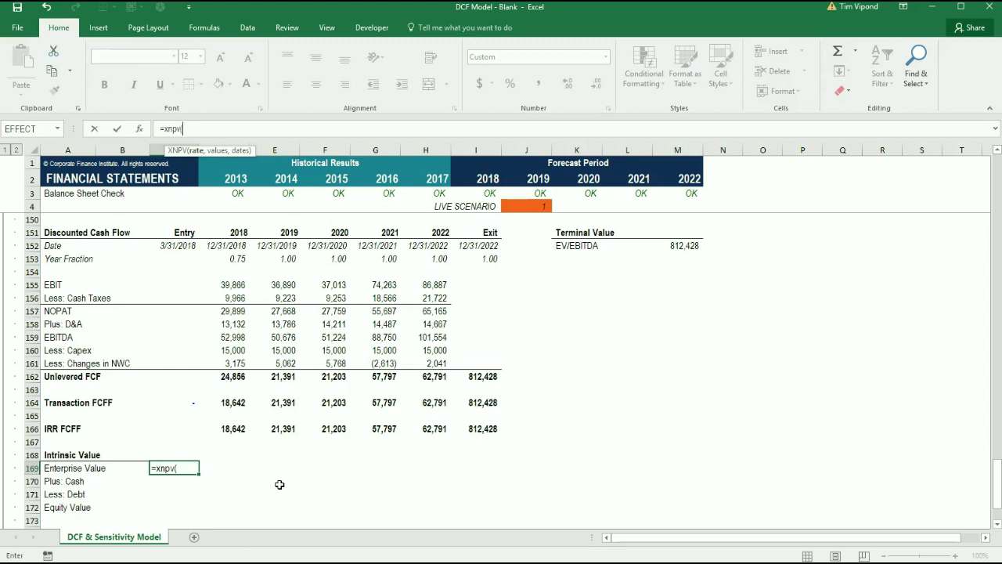
key(Up)
key(Up)
key(Up)
key(Up)
key(Up)
key(Up)
key(Up)
key(Up)
key(Up)
key(Up)
key(Up)
key(Up)
key(Up)
key(Up)
key(Up)
key(Up)
key(Up)
key(Up)
key(Up)
key(Up)
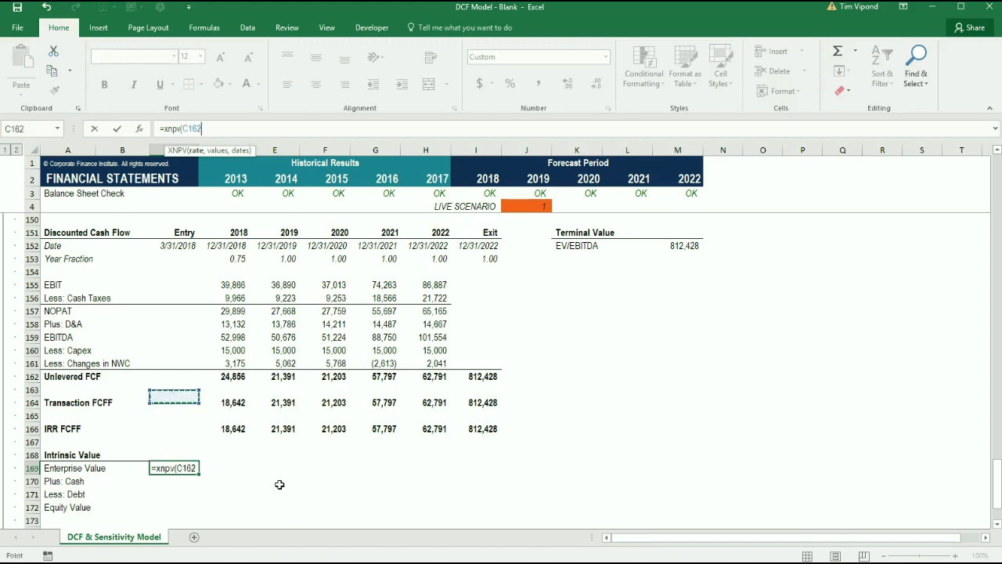
key(Down)
key(Down)
key(Down)
key(Down)
key(Down)
key(Down)
key(Down)
key(Down)
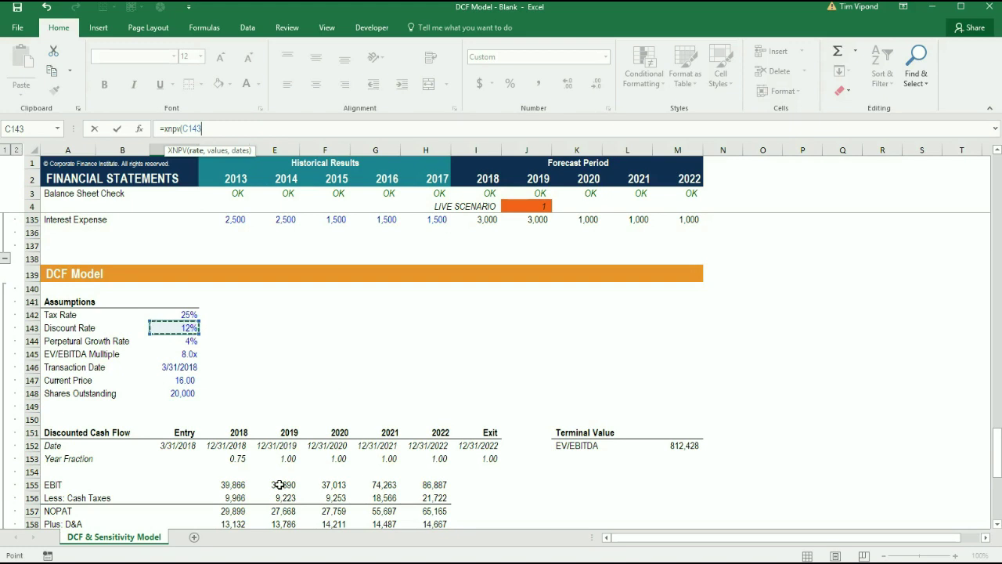
text(,)
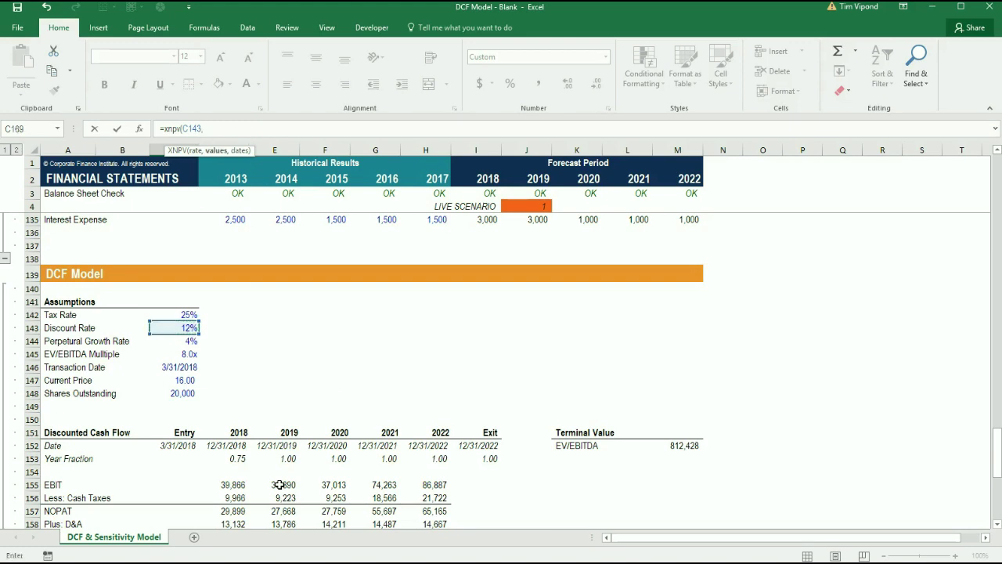
key(Up)
key(Up)
key(Up)
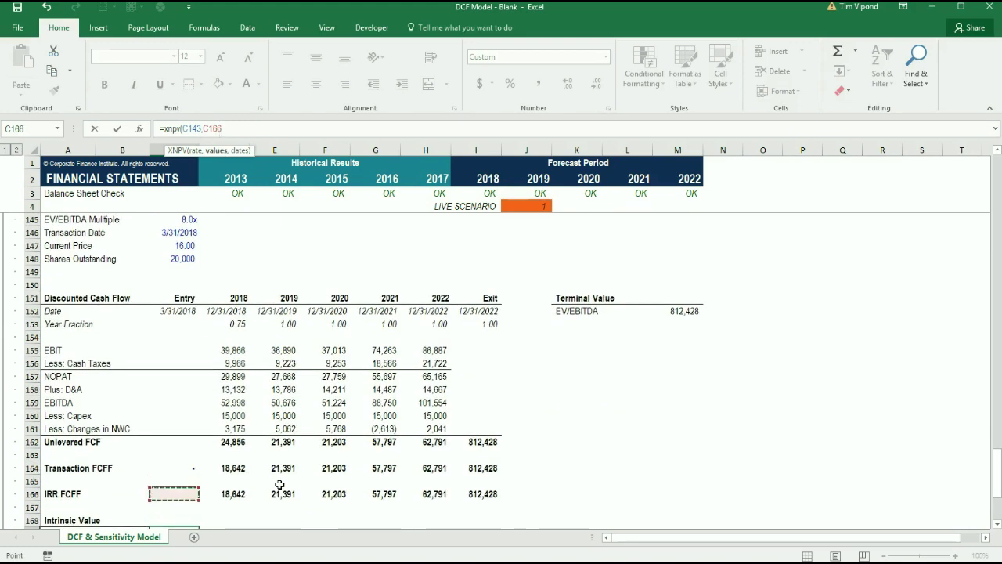
key(Up)
key(Up)
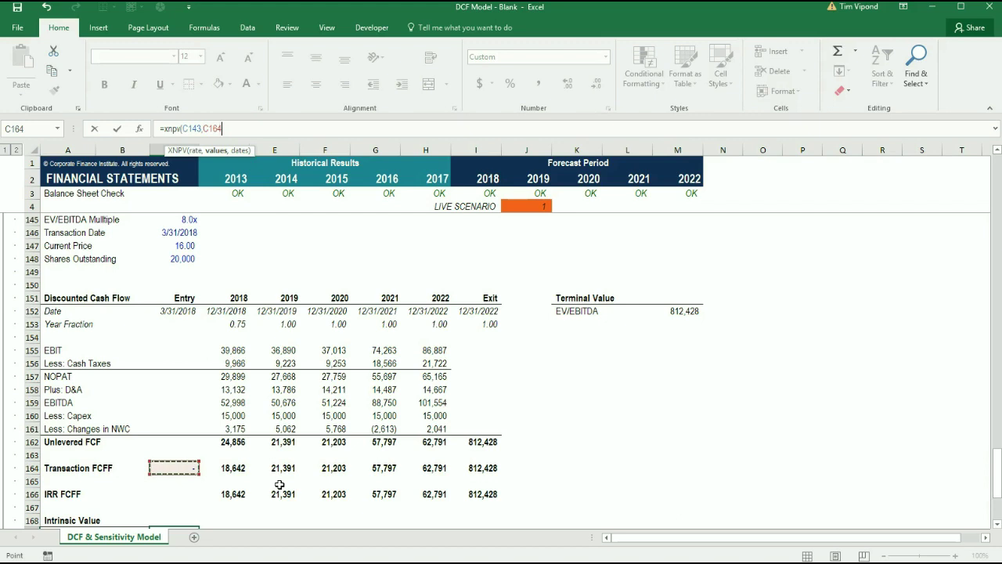
key(ctrl+shift+Right)
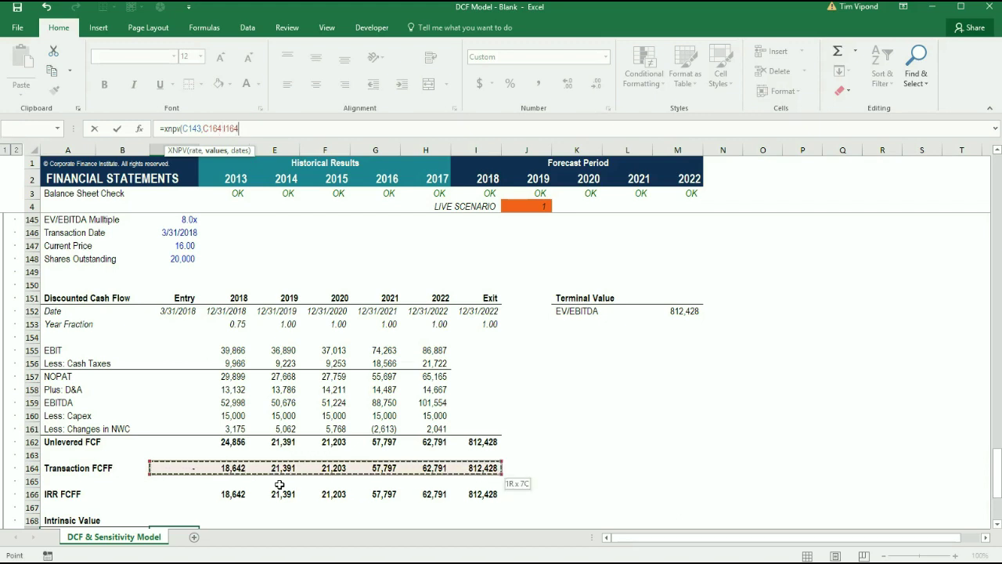
text(,)
key(Up)
key(Up)
key(Up)
key(Up)
key(Up)
key(Up)
key(Up)
key(Up)
key(Up)
key(Up)
key(Up)
key(Up)
key(Up)
key(Up)
key(Up)
key(Up)
key(Up)
key(ctrl+shift+Right)
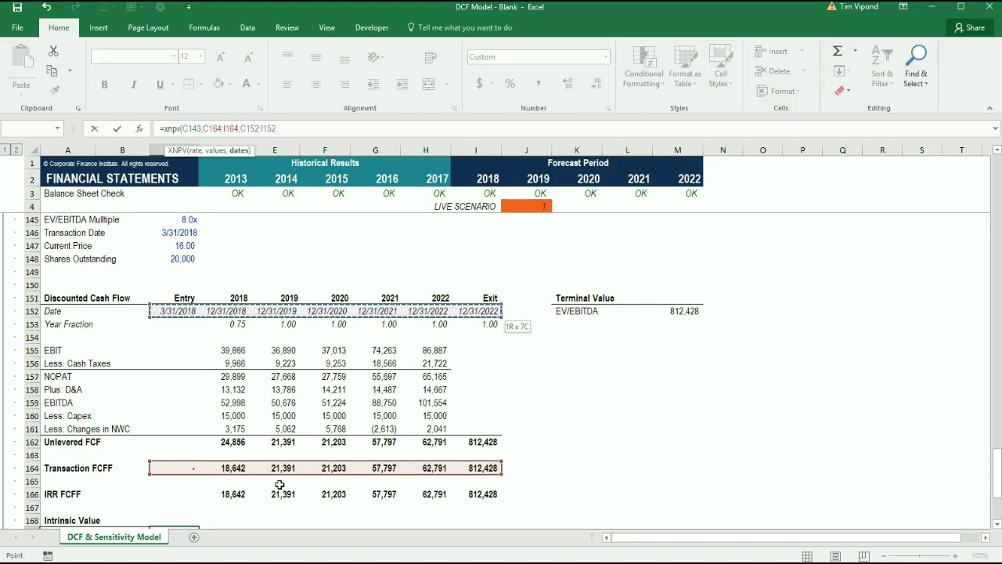
text())
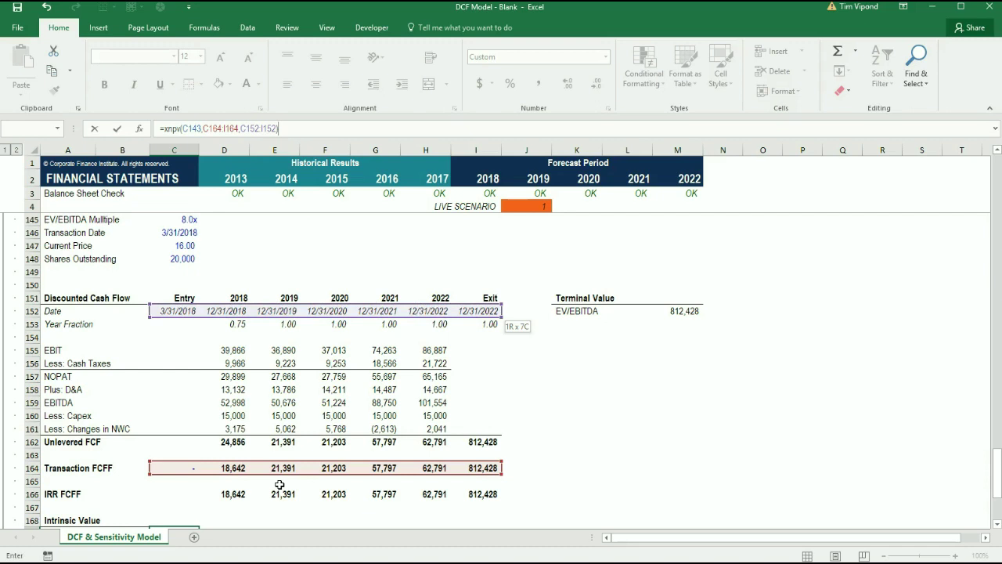
key(ctrl+Return)
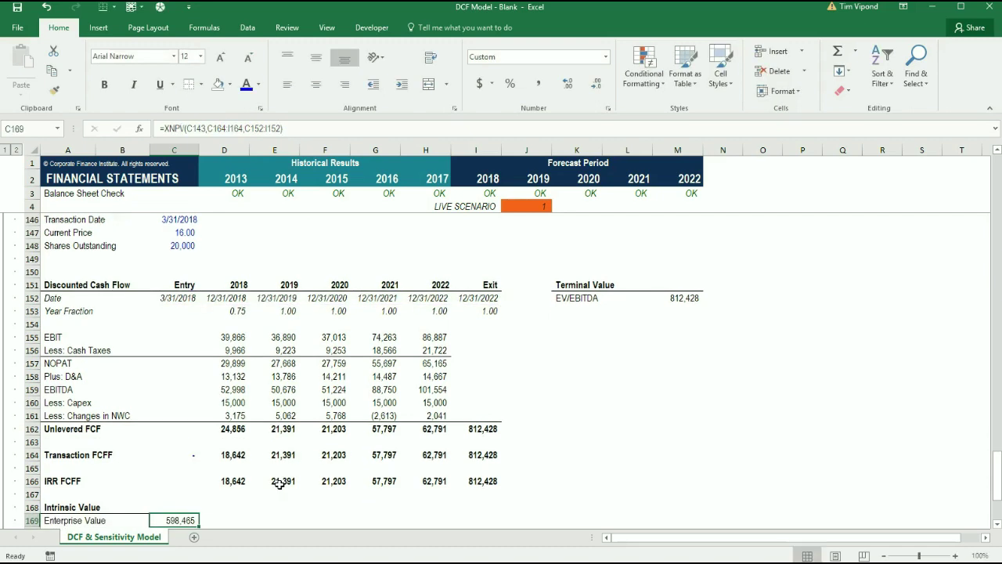
Link Plus: Cash in C170 to the 2017 cash balance with =H74 (139,550).
key(Down)
key(Down)
key(Down)
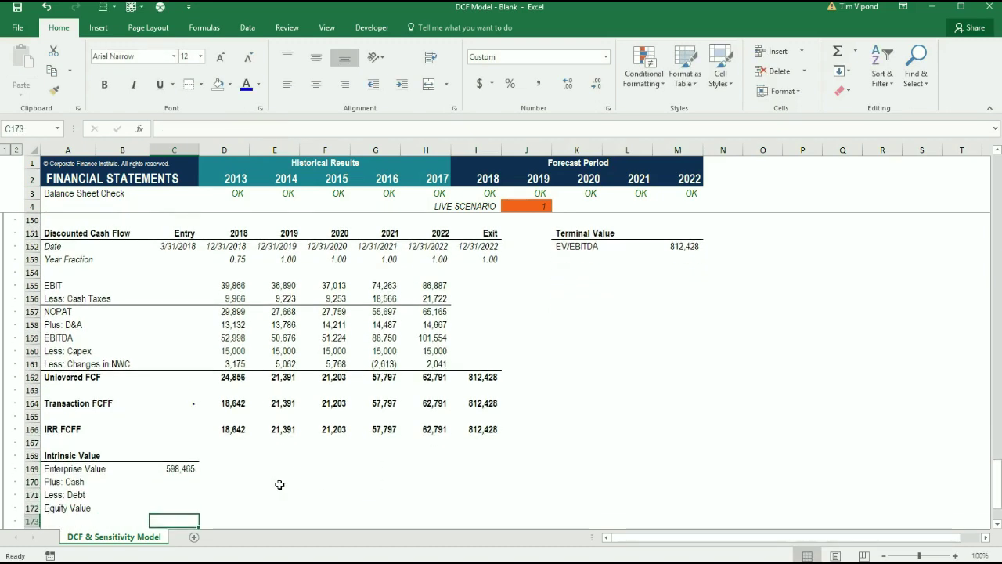
key(Up)
key(Up)
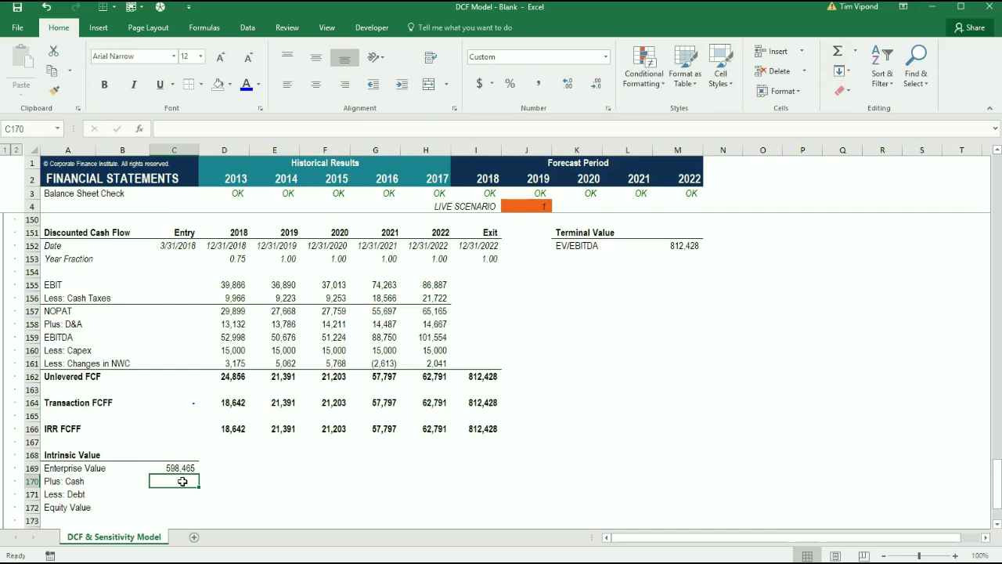
text(=)
key(Up)
key(Right)
key(Up)
key(Right)
key(Up)
key(Right)
key(Up)
key(Right)
key(Up)
key(Right)
key(Up)
key(Up)
key(Up)
key(Up)
key(Up)
key(Up)
key(Up)
key(Up)
key(Up)
key(Up)
key(Up)
key(Up)
key(Up)
key(Up)
key(Up)
key(Up)
key(Up)
key(Up)
key(Up)
key(Up)
key(Up)
key(Up)
key(Up)
key(Up)
key(Up)
key(Up)
key(Up)
key(Up)
key(Up)
key(Up)
key(Up)
key(Up)
key(Up)
key(Up)
key(Up)
key(Up)
key(Up)
key(Up)
key(Up)
key(Up)
key(Up)
key(Up)
key(Up)
key(Up)
key(Up)
key(Up)
key(Up)
key(Up)
key(Up)
key(Up)
key(Up)
key(Up)
key(Up)
key(Up)
key(Up)
key(Up)
key(Up)
key(Up)
key(Up)
key(Up)
key(Up)
key(Up)
key(Up)
key(Up)
key(Up)
key(Up)
key(Up)
key(Up)
key(Up)
key(Up)
key(Up)
key(Up)
key(Up)
key(Up)
key(Up)
key(Up)
key(Up)
key(Up)
key(Up)
key(Up)
key(Up)
key(Up)
key(Down)
key(Down)
key(Down)
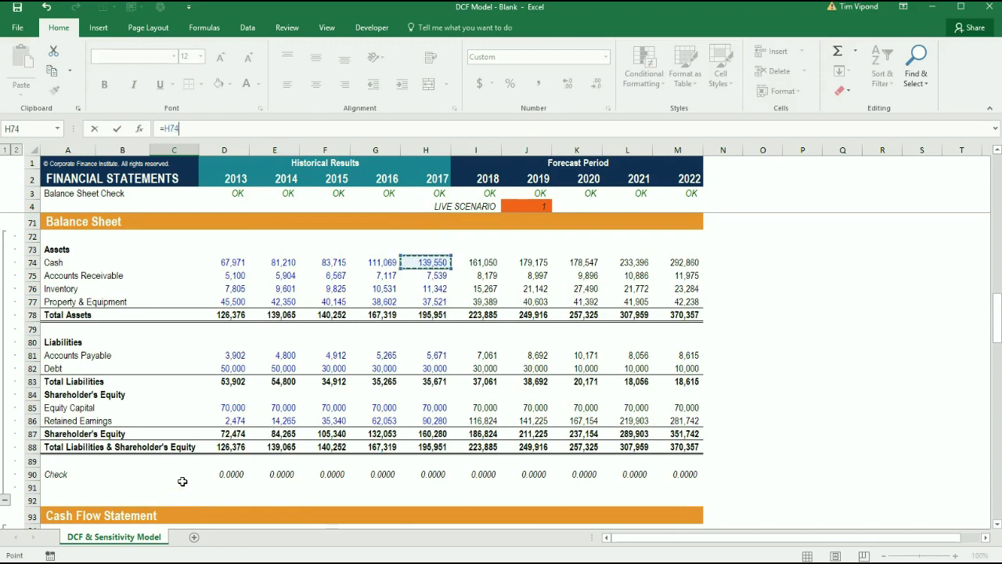
key(Return)
Link Less: Debt in C171 to the 2017 debt balance with =H82 (30,000).
key(Down)
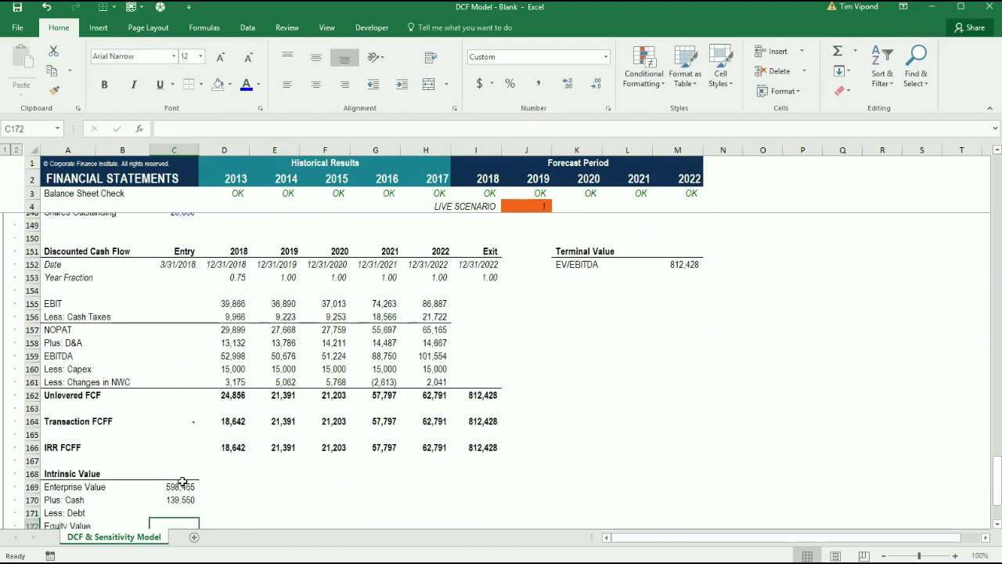
key(Up)
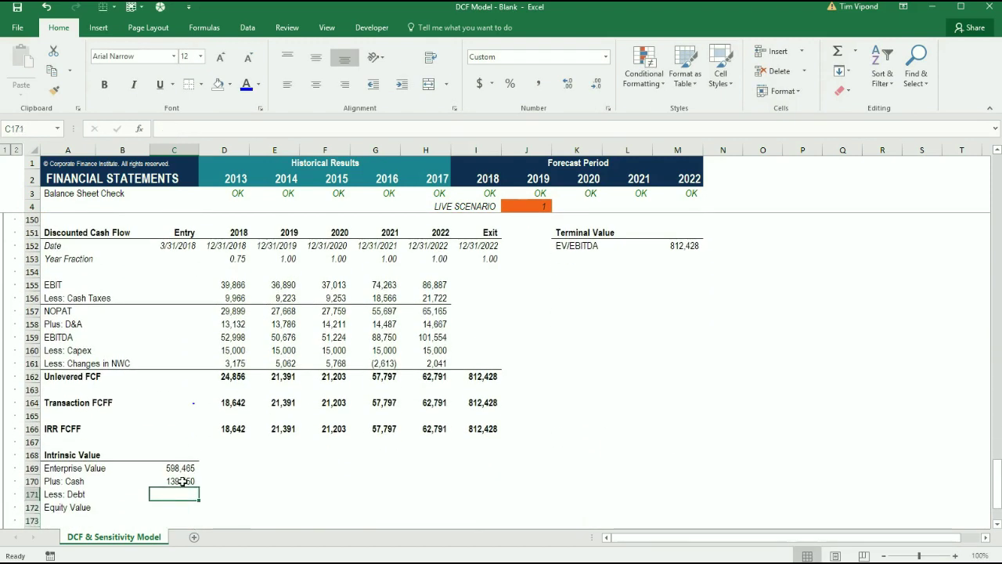
text(=)
key(Right)
key(Right)
key(Right)
key(Up)
key(Right)
key(Right)
key(Up)
key(Up)
key(Up)
key(Up)
key(Up)
key(Up)
key(Up)
key(Up)
key(Up)
key(Up)
key(Up)
key(Up)
key(Up)
key(Up)
key(Up)
key(Up)
key(Up)
key(Up)
key(Up)
key(Up)
key(Up)
key(Up)
key(Up)
key(Up)
key(Up)
key(Up)
key(Up)
key(Up)
key(Up)
key(Up)
key(Up)
key(Up)
key(Up)
key(Up)
key(Up)
key(Up)
key(Up)
key(Up)
key(Up)
key(Up)
key(Up)
key(Up)
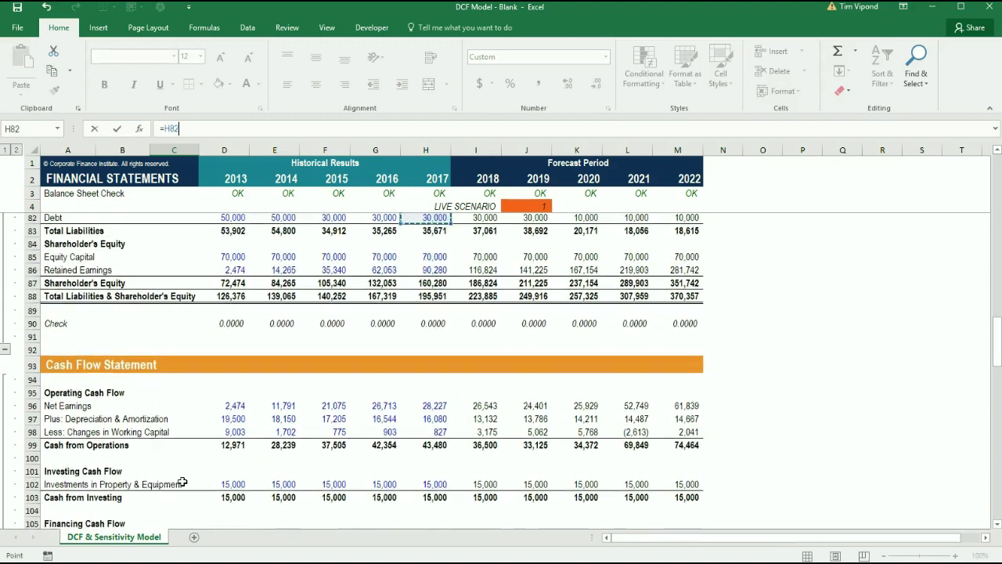
key(Up)
key(Up)
key(Down)
key(Down)
key(Return)
Compute Equity Value in C172 as =C169+C170-C171, giving 708,015.
key(Down)
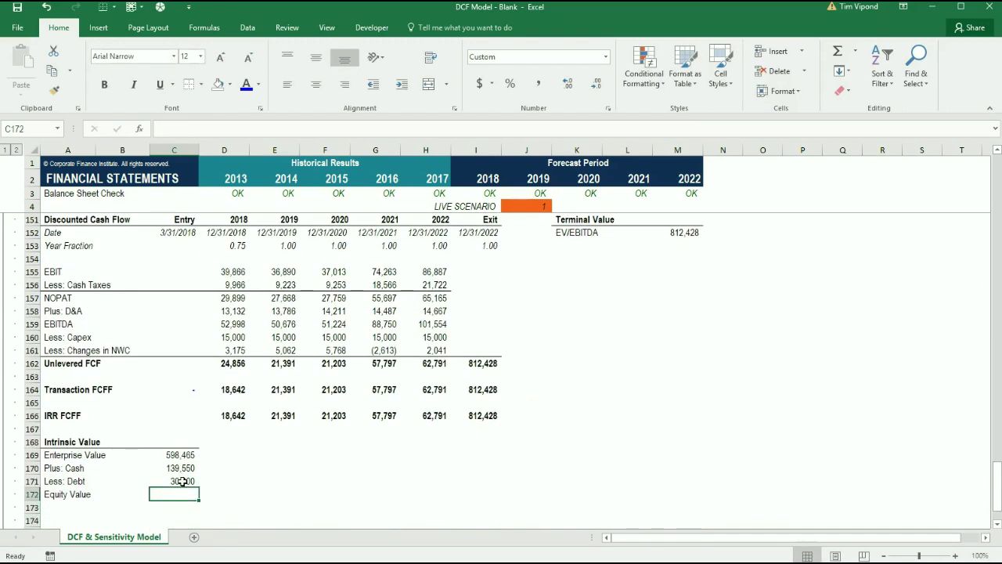
text(=)
key(Up)
key(Up)
key(Up)
text(+)
key(Up)
key(Up)
text(-)
key(Down)
key(ctrl+Return)
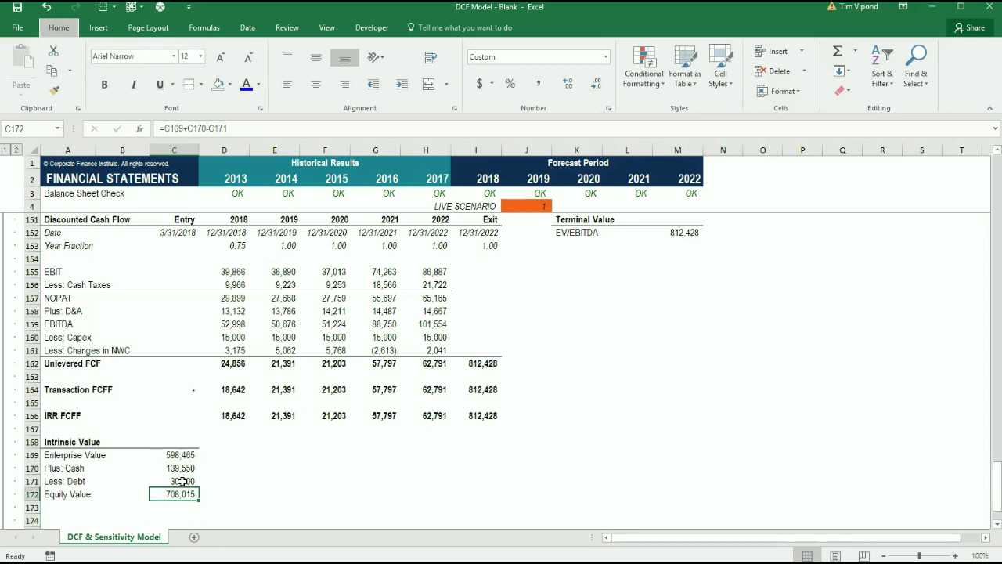
key(Down)
key(Down)
key(Down)
key(Down)
key(Down)
key(Up)
key(Up)
key(Up)
key(Left)
key(Left)
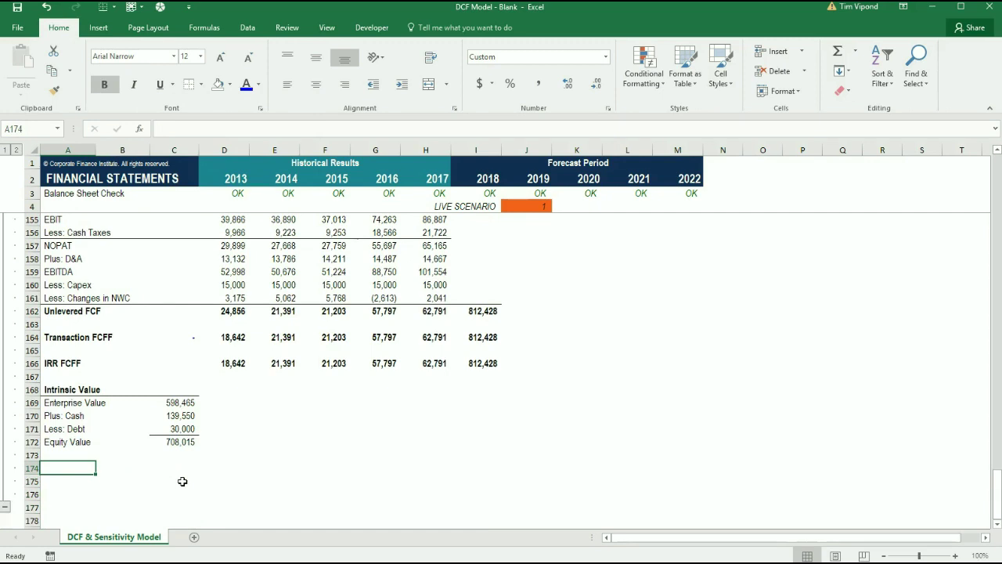
Label A174 'Equity Value/Share'.
text(Equi)
text(ty Vlua)
key(BackSpace)
key(BackSpace)
key(BackSpace)
key(BackSpace)
text(a)
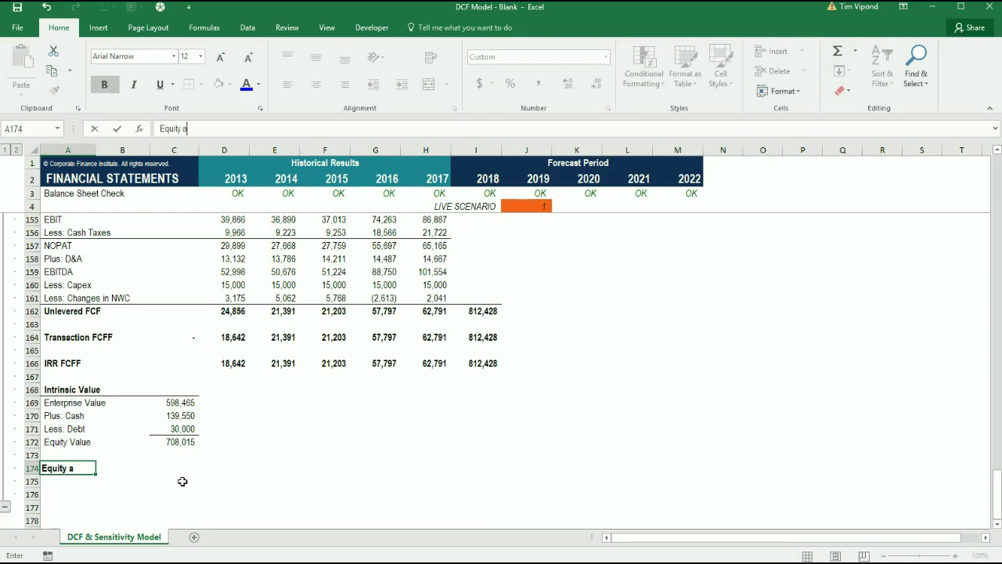
text(aky)
text(Share)
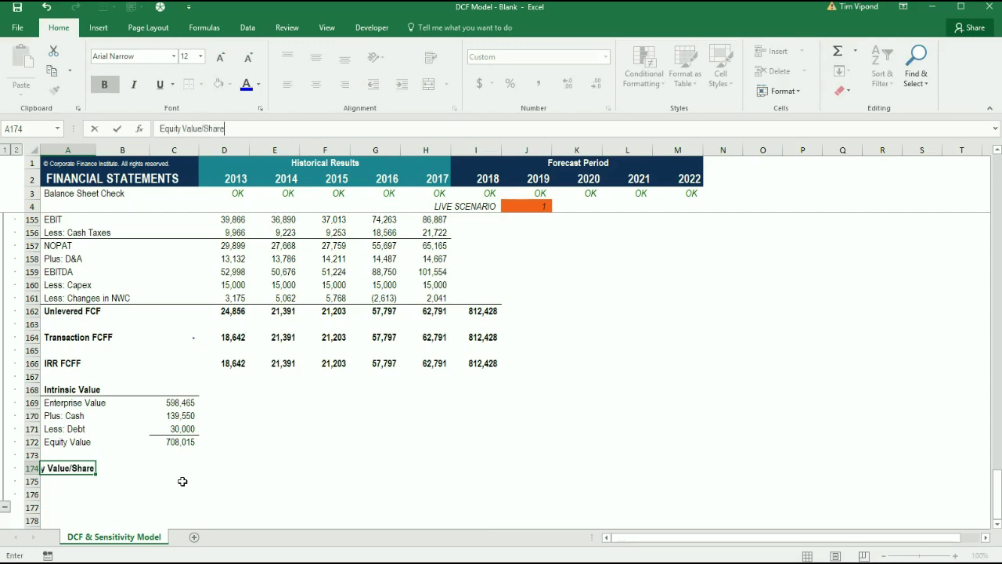
key(Tab)
key(Tab)
Enter =C172/C148 in C174, dividing Equity Value by Shares Outstanding to get 35.40.
text(=)
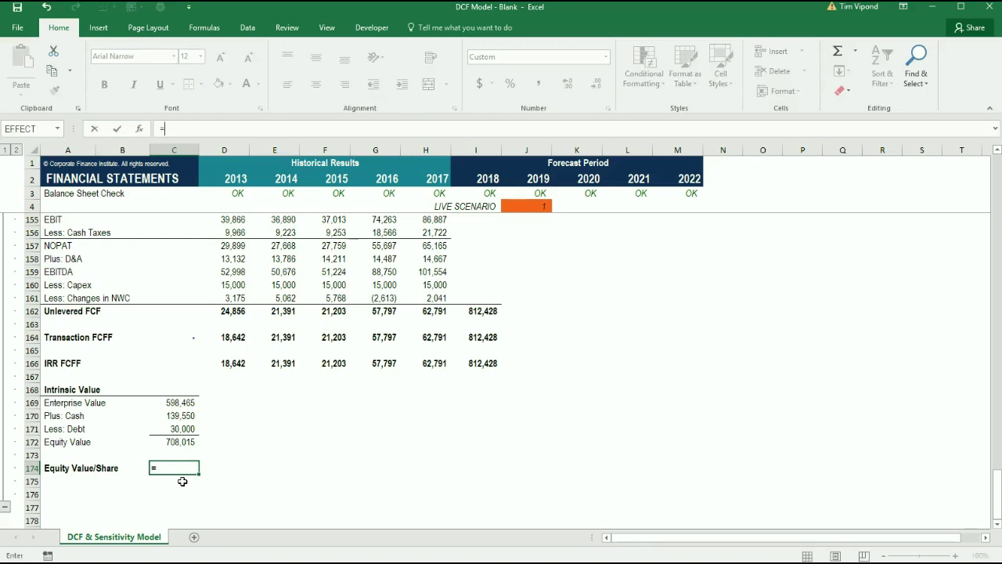
key(Up)
key(Up)
text(/)
key(Up)
key(Up)
key(Up)
key(Up)
key(Up)
key(Up)
key(Up)
key(Up)
key(Up)
key(Up)
key(Up)
key(Up)
key(Up)
key(Up)
key(Up)
key(Up)
key(Up)
key(Up)
key(Up)
key(Up)
key(Up)
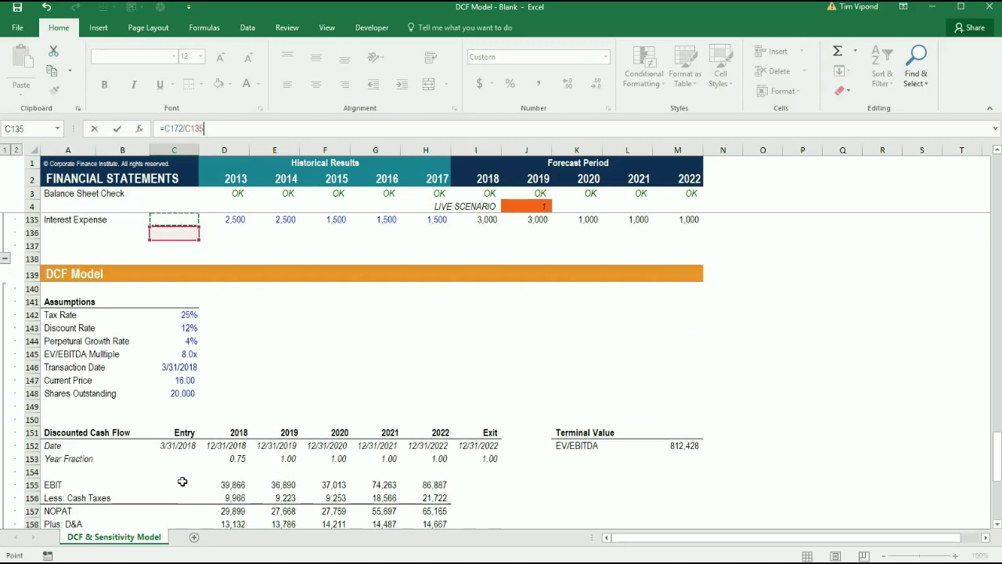
key(Down)
key(Down)
key(Down)
key(Down)
key(Down)
key(Down)
key(Down)
key(Down)
key(Down)
key(Down)
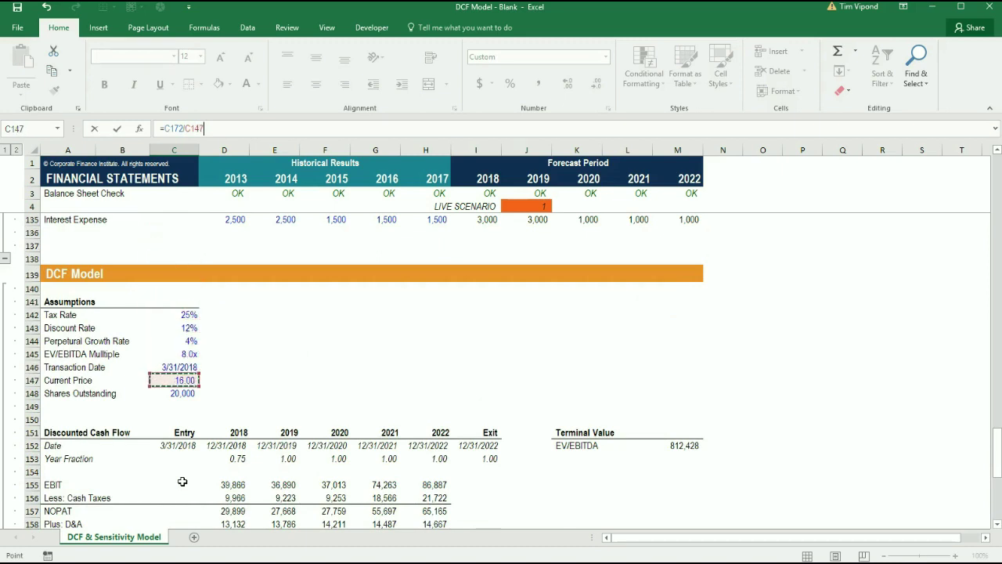
key(ctrl+Return)
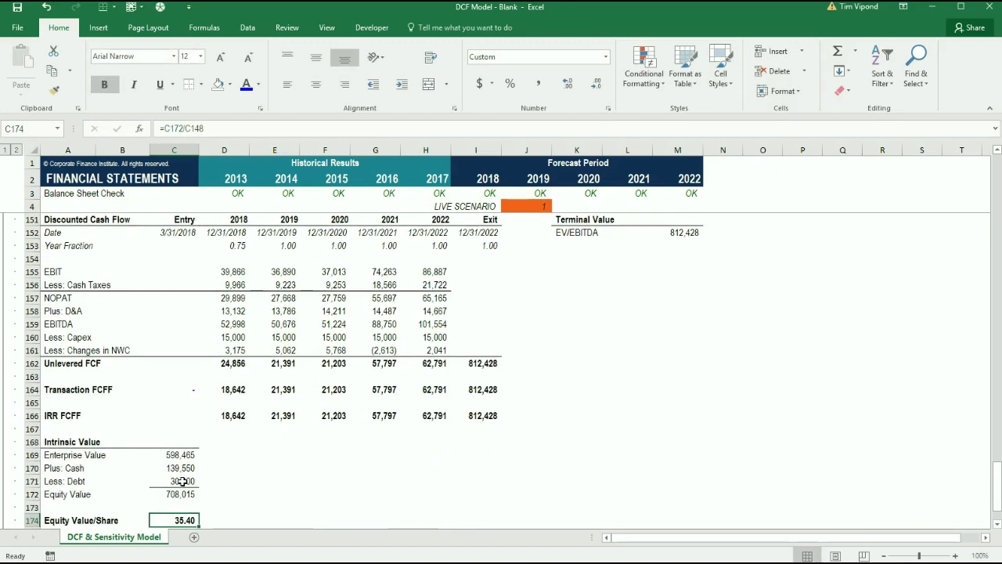
scroll(182, 481, down, 1)
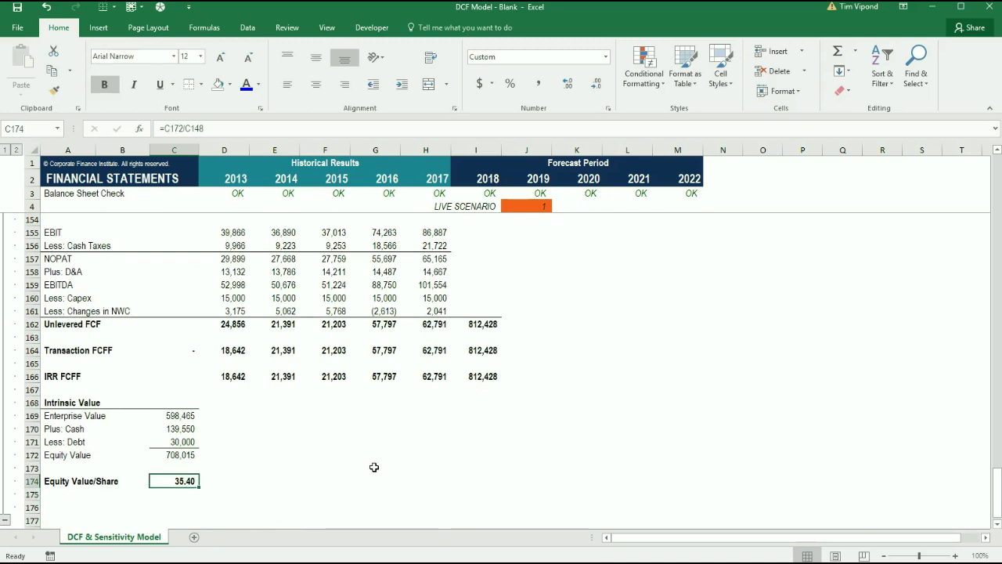
Fill cell C174 (35.40) with the orange Recent Colors swatch via Alt, H, H.
key(alt)
key(h)
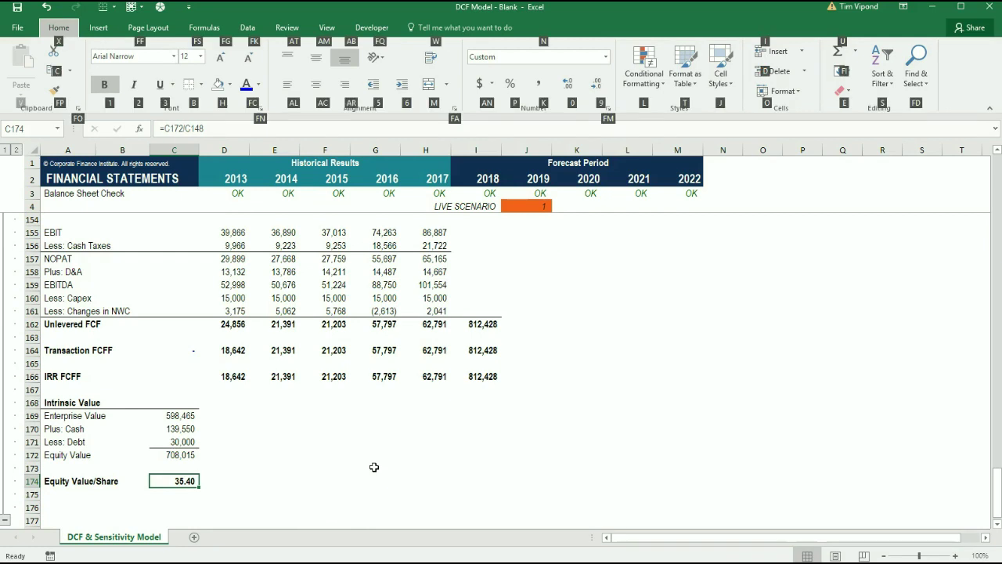
key(h)
key(Up)
key(Up)
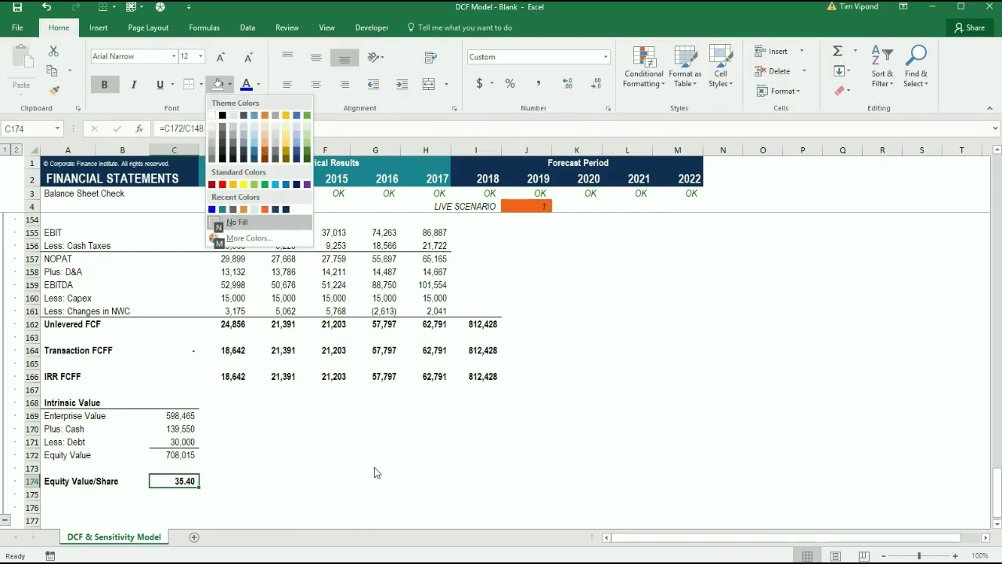
key(Up)
key(Right)
key(Right)
key(Right)
key(Right)
key(Right)
key(Return)
key(Right)
key(Right)
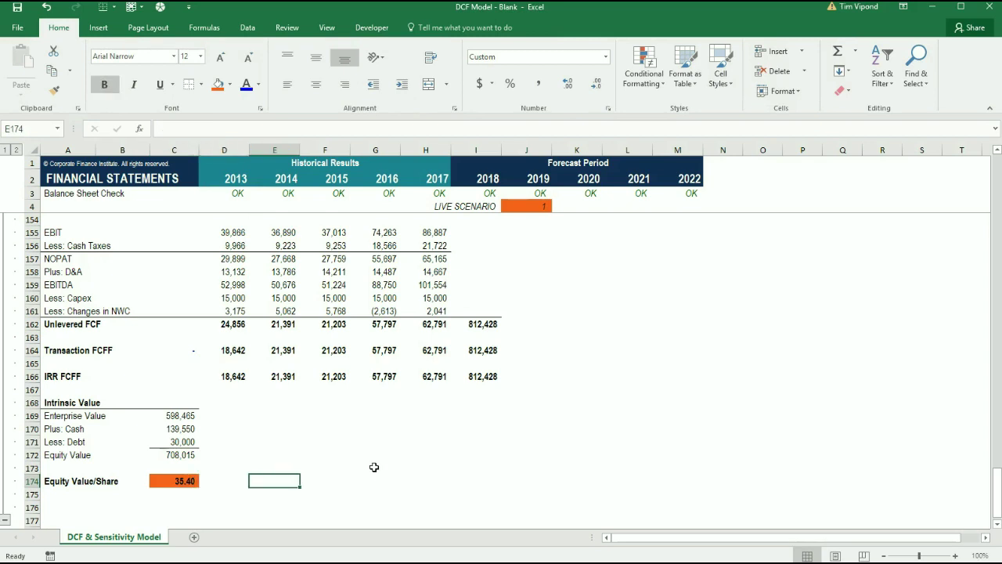